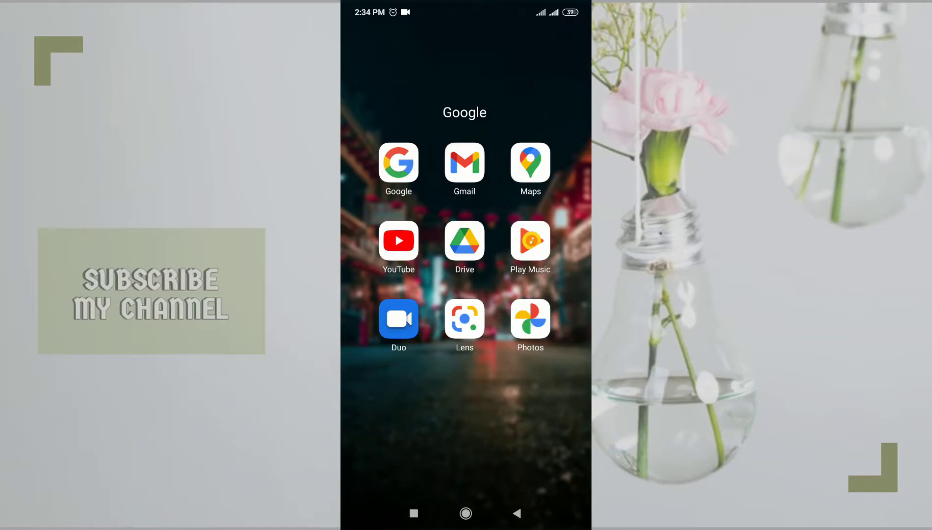
Step: Launch Gmail, then briefly select and deselect the 'Online money making' email
click(464, 162)
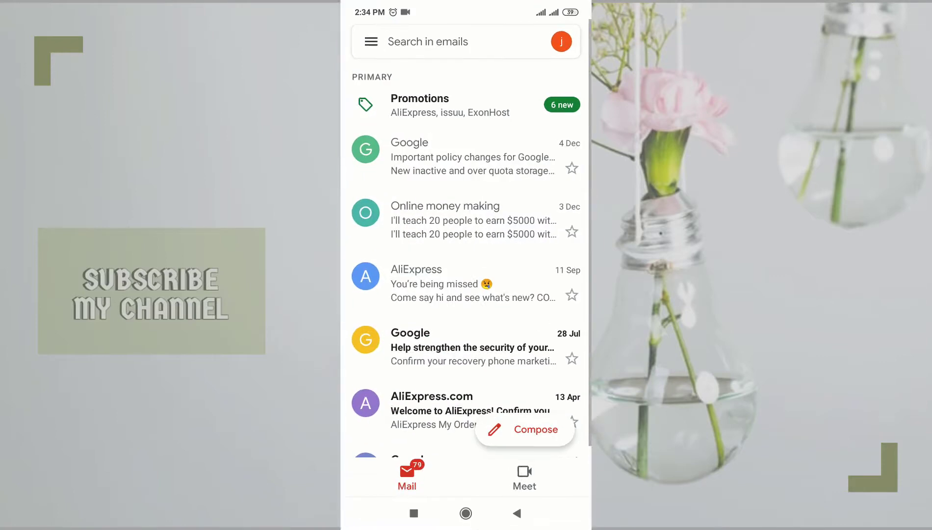
scroll(466, 291, down, 3)
scroll(466, 291, up, 3)
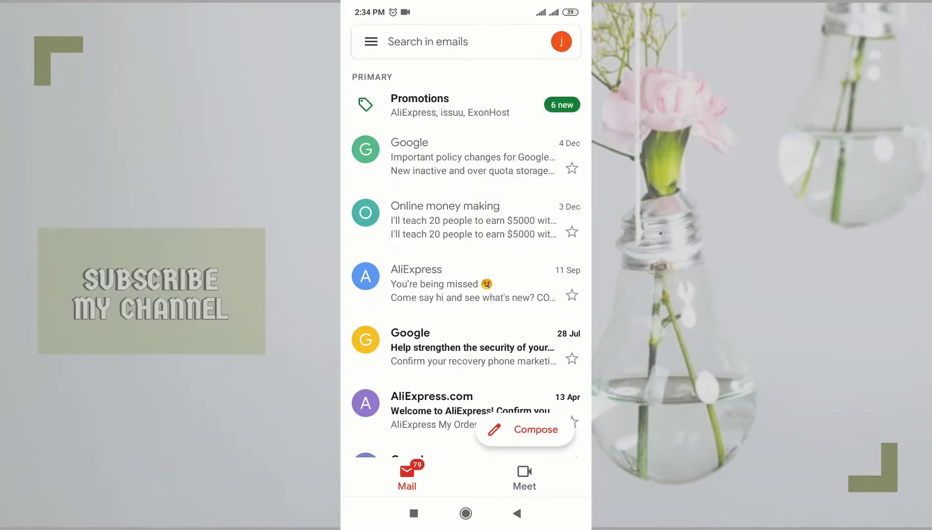
click(365, 212)
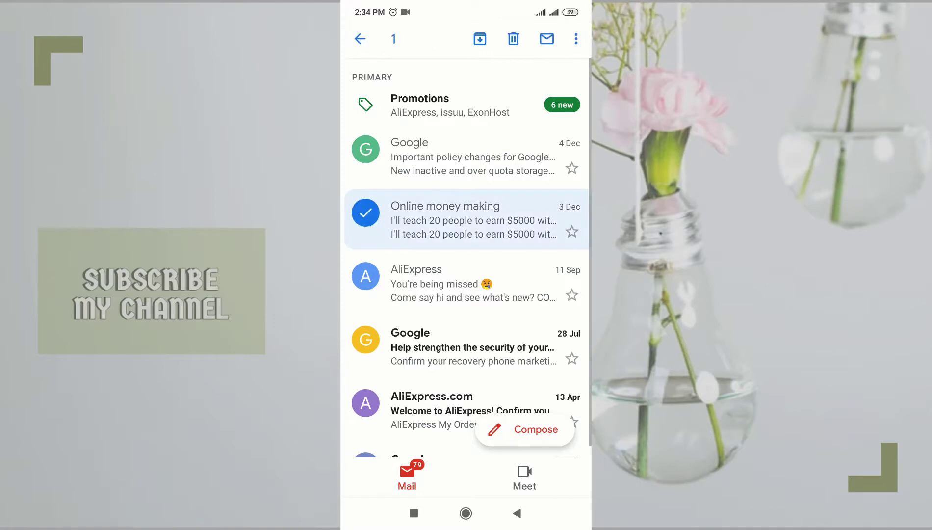
click(366, 212)
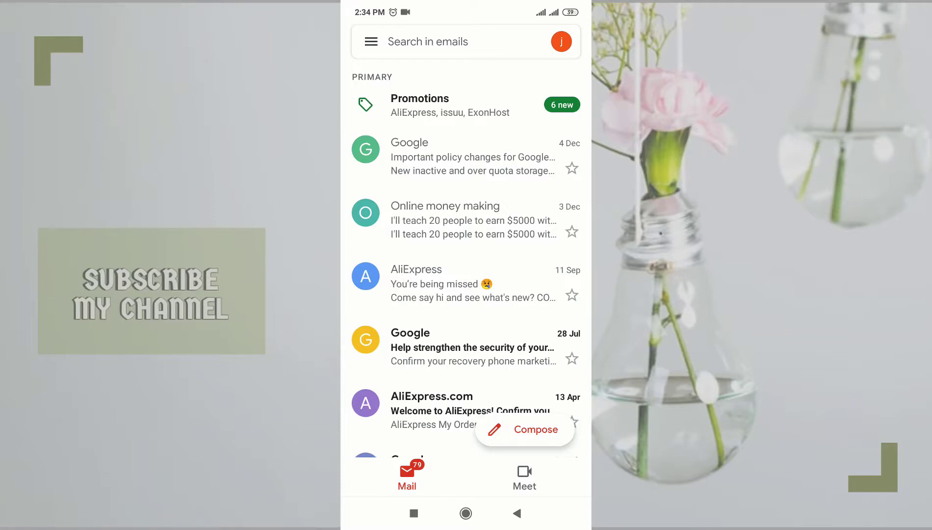
Step: Open the 'Online money making' email and choose Print from its overflow menu
click(473, 220)
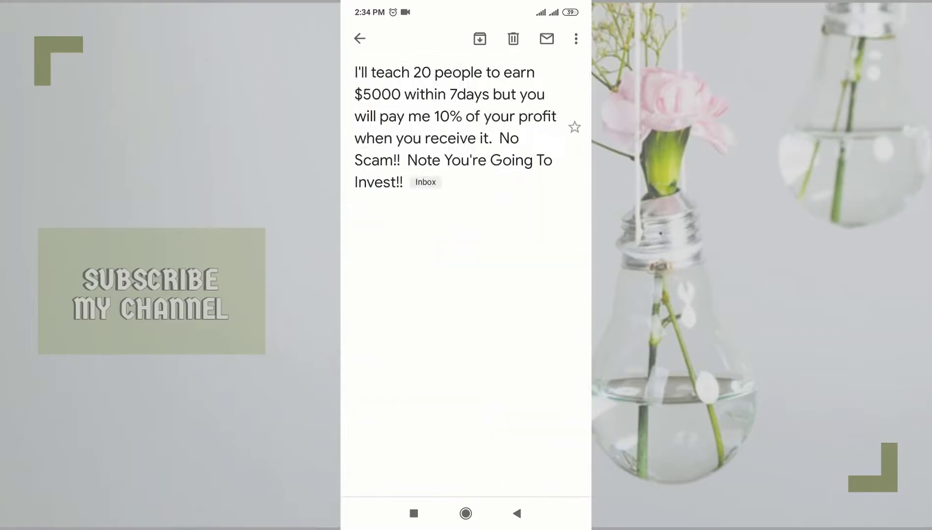
scroll(466, 291, down, 4)
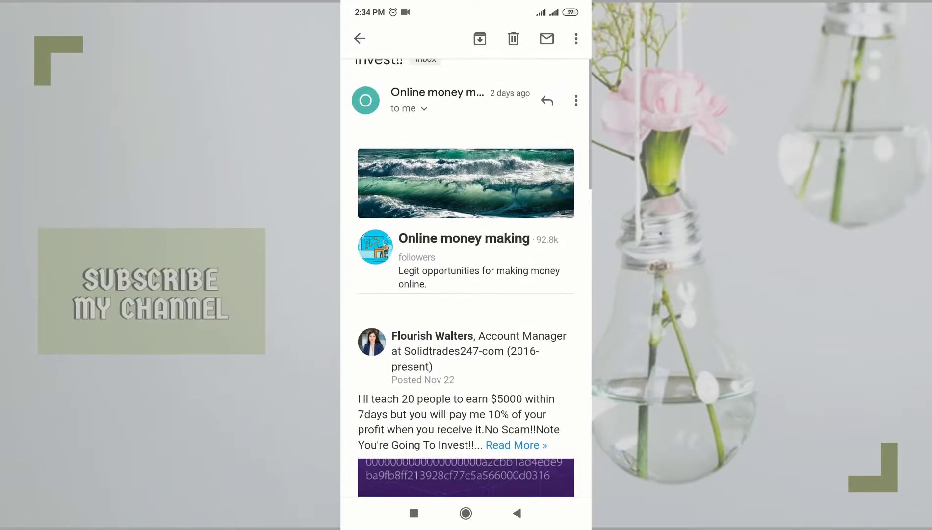
scroll(466, 291, up, 4)
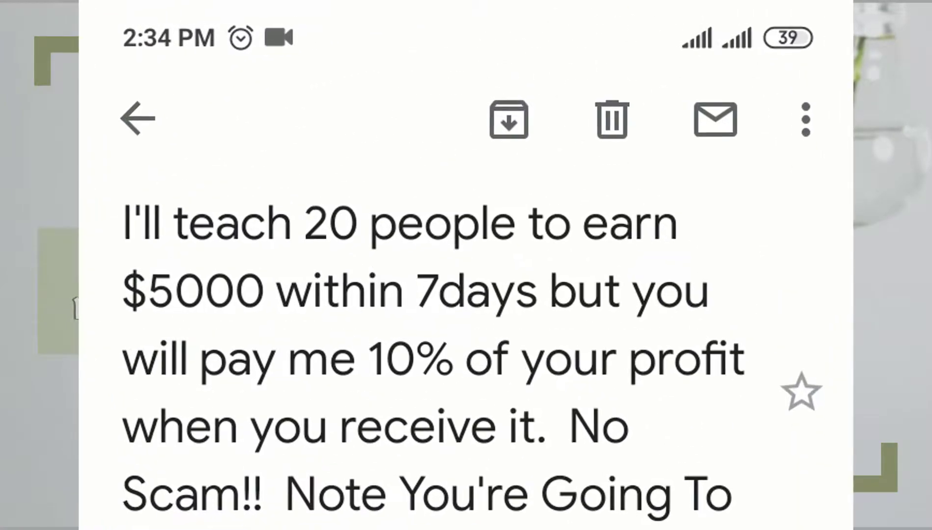
click(576, 39)
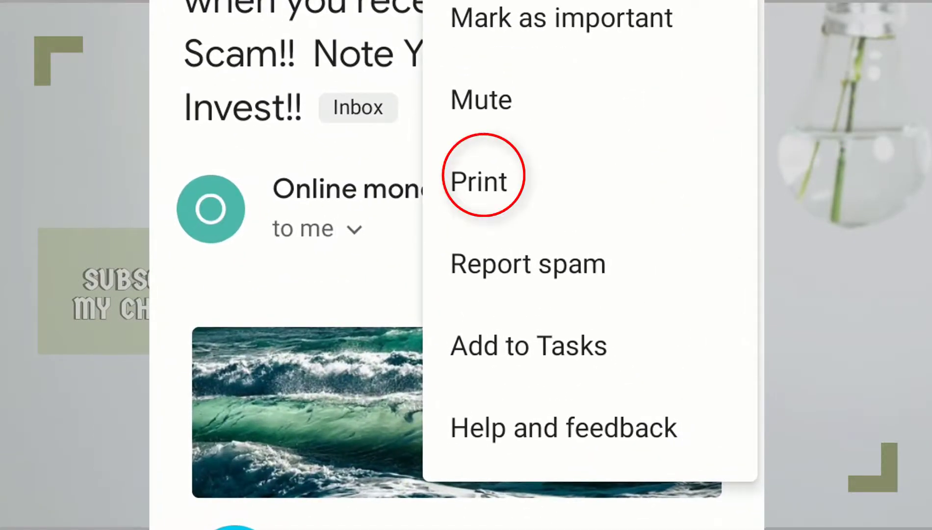
click(479, 181)
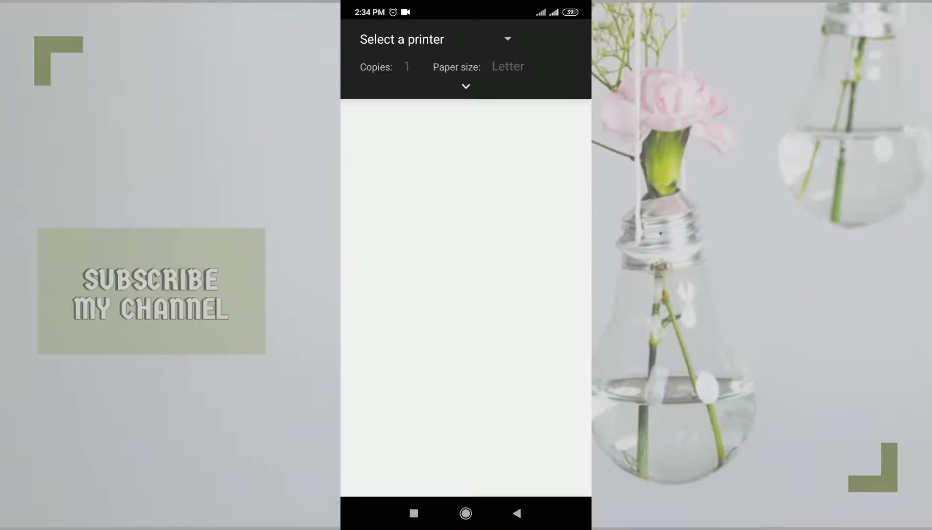
scroll(466, 290, down, 5)
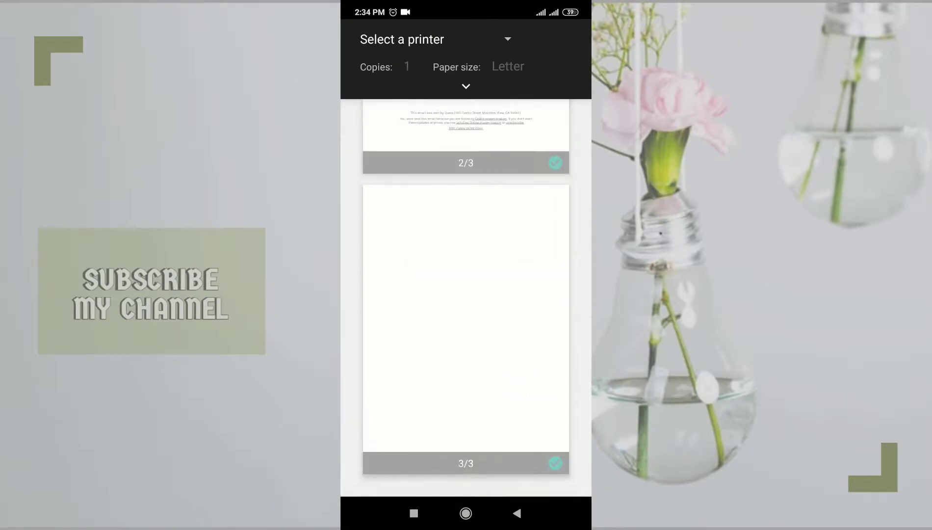
scroll(466, 291, up, 5)
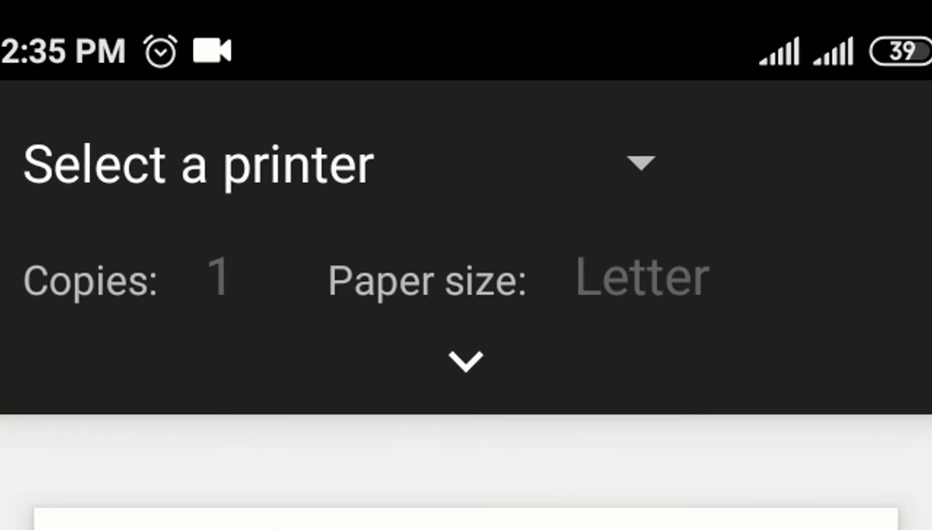
Step: Choose Save as PDF as the print destination and expand the full print options
click(342, 164)
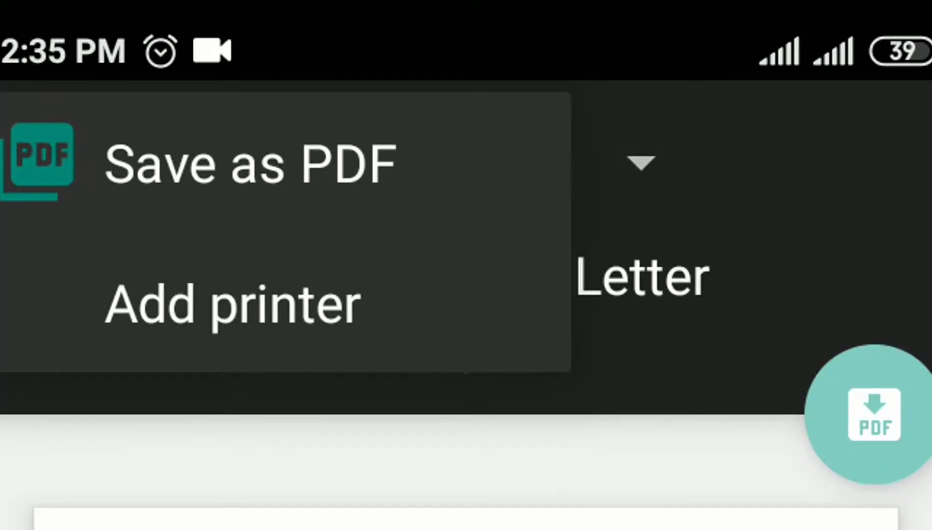
click(251, 164)
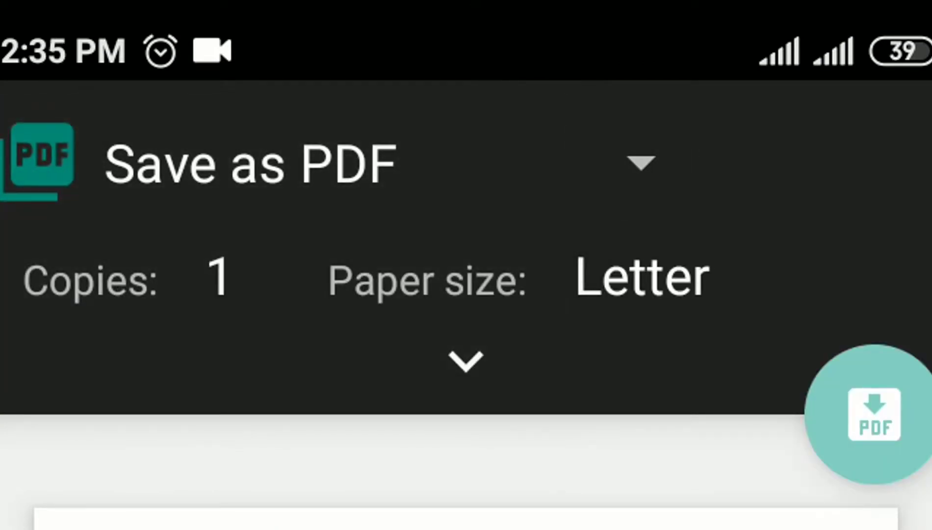
click(342, 164)
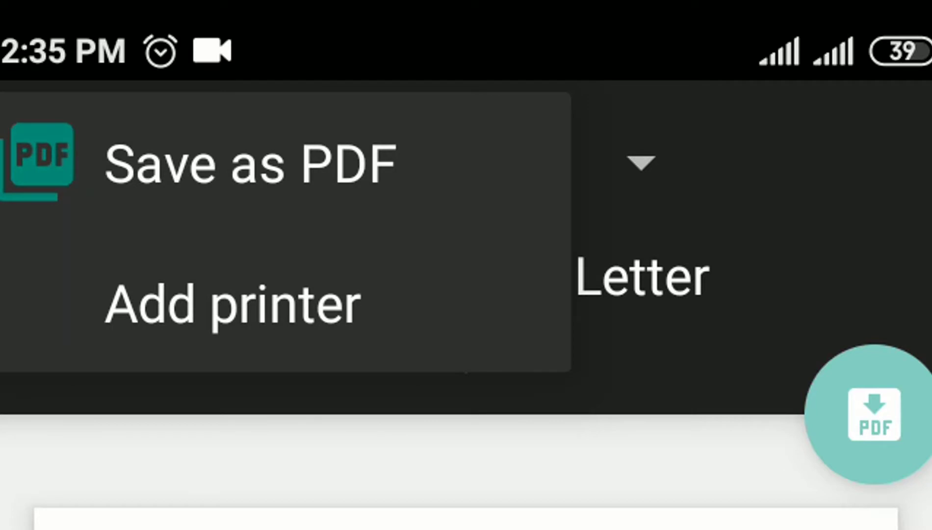
click(251, 164)
click(466, 362)
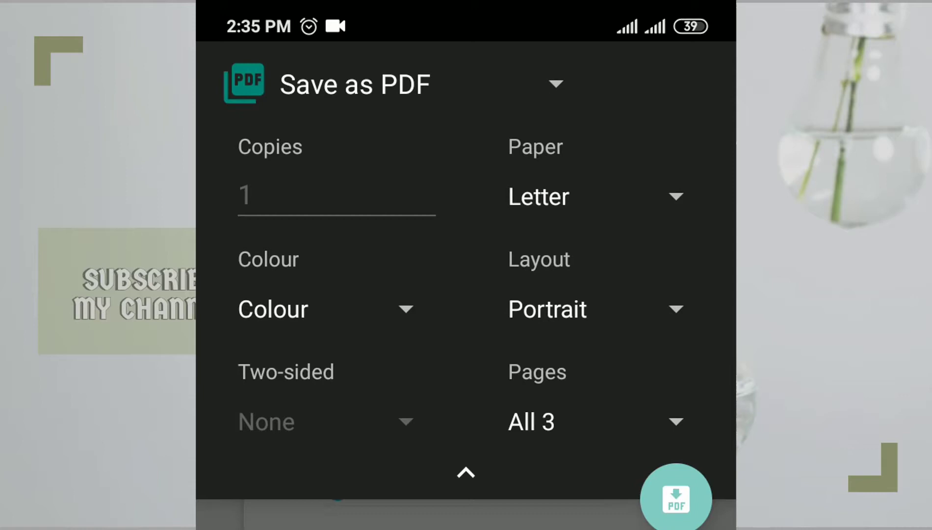
Step: Change the Pages setting from all 3 pages to a page range
click(595, 421)
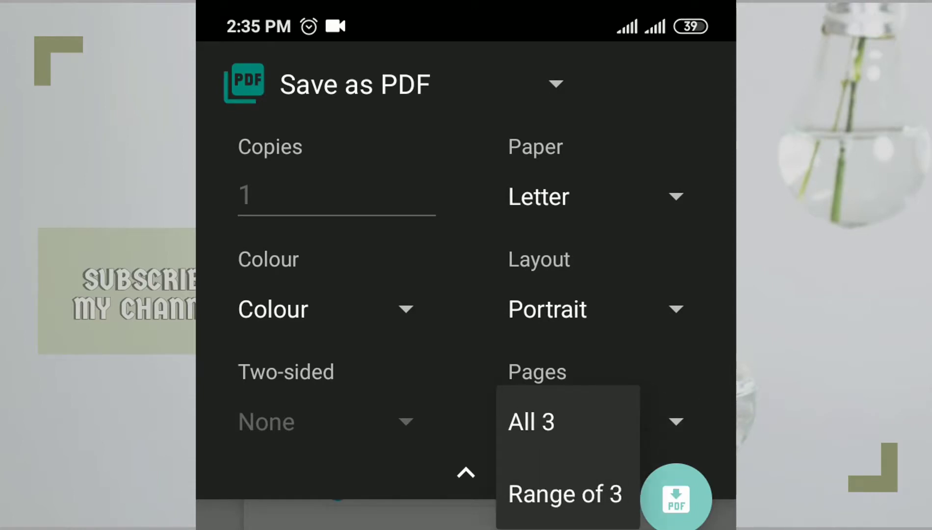
click(565, 493)
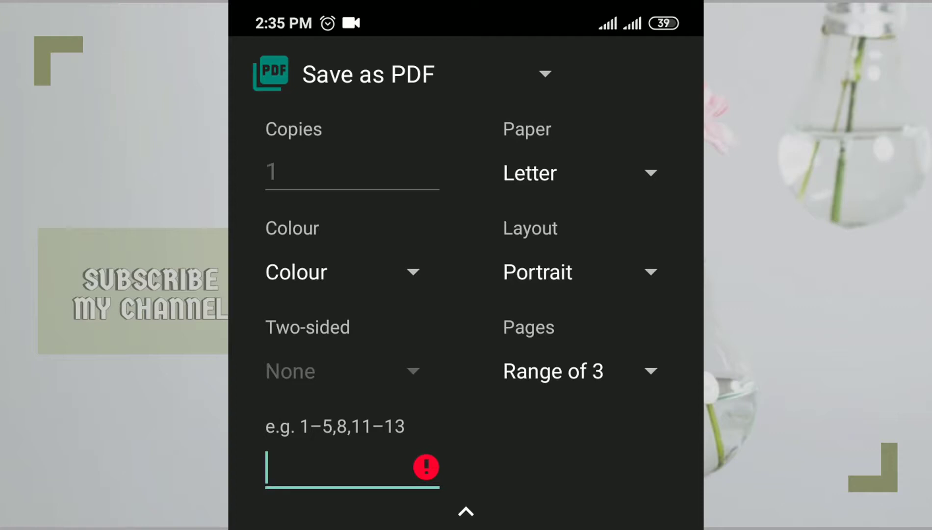
text(1)
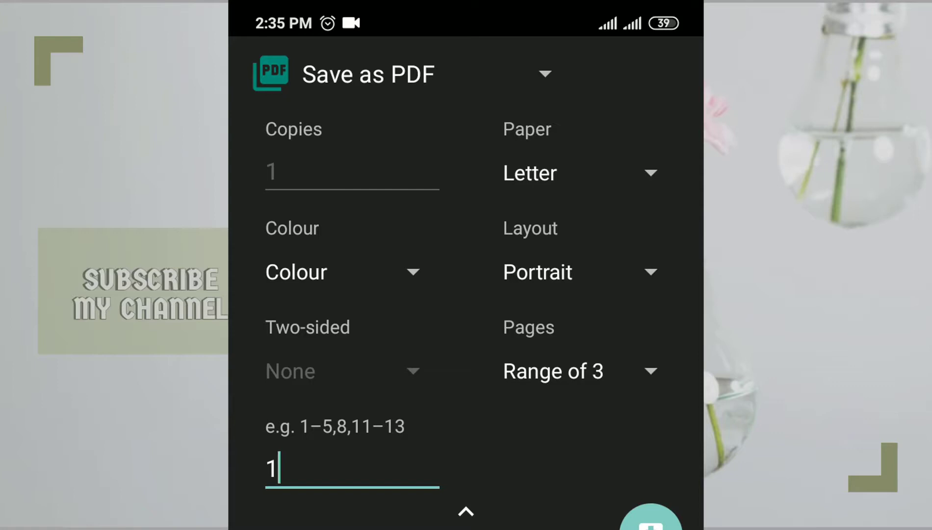
text(-)
text(2)
Step: Collapse the extra print options back to the email preview
click(466, 512)
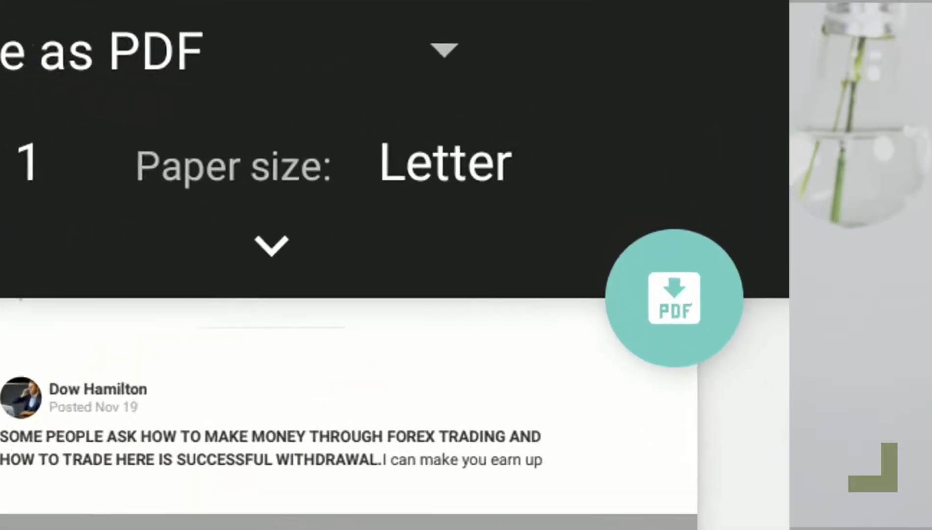